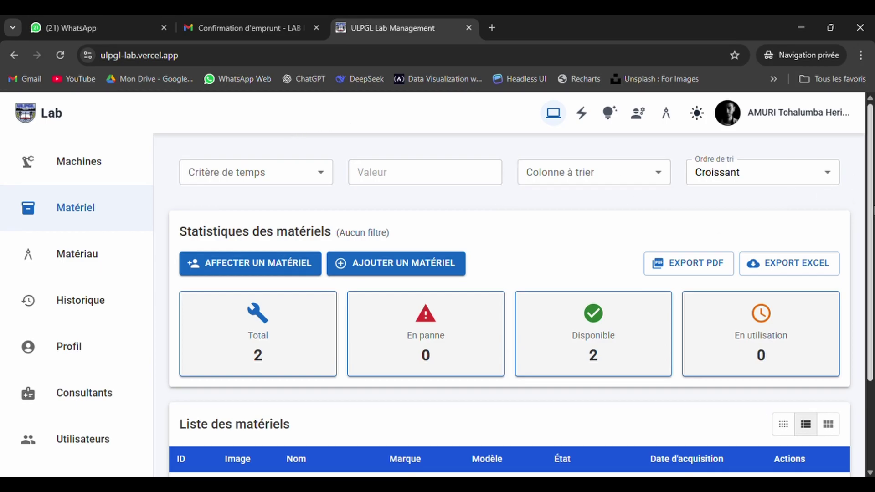
Step: Look over the equipment page's statistics, time filter choices and the list of recorded equipment
scroll(523, 464, down, 3)
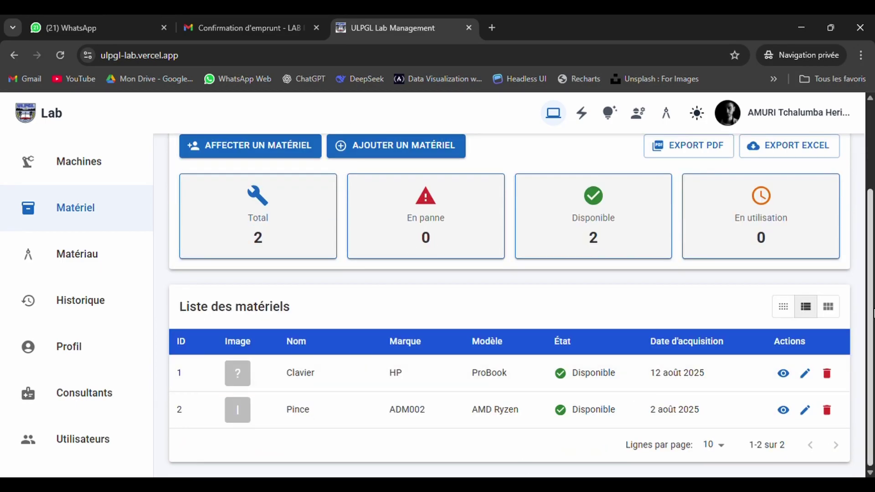
scroll(872, 314, up, 3)
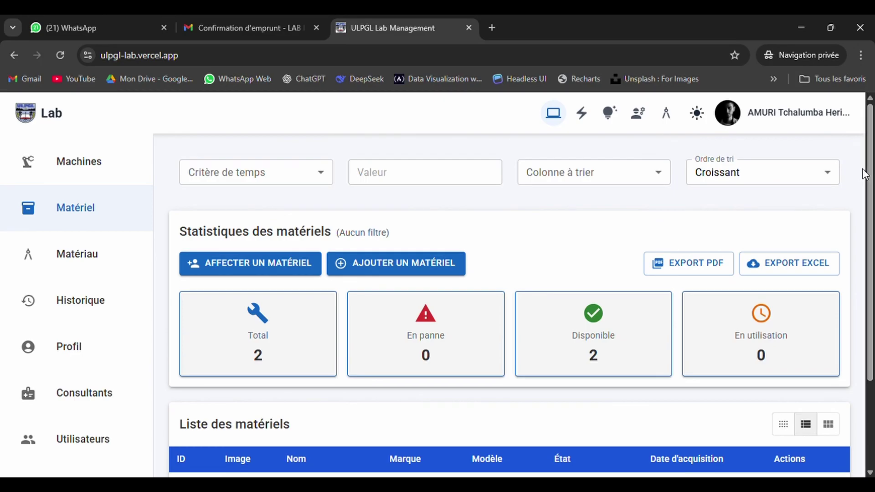
click(315, 181)
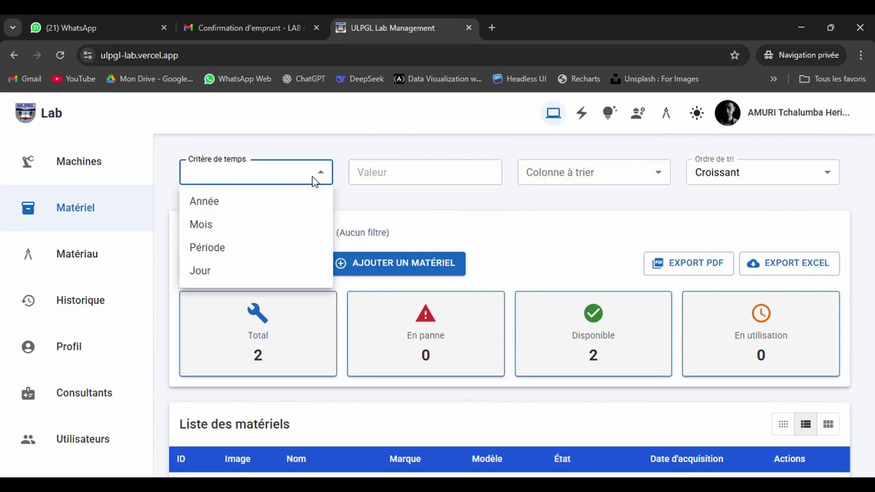
click(314, 181)
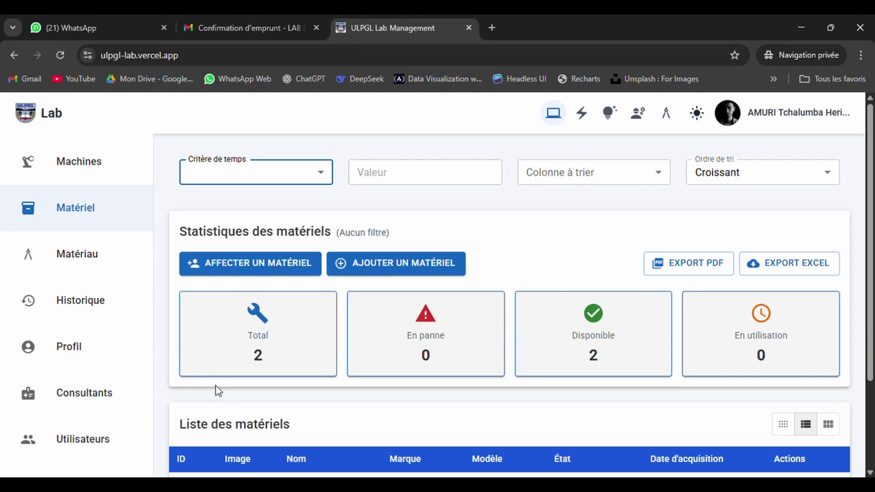
click(468, 355)
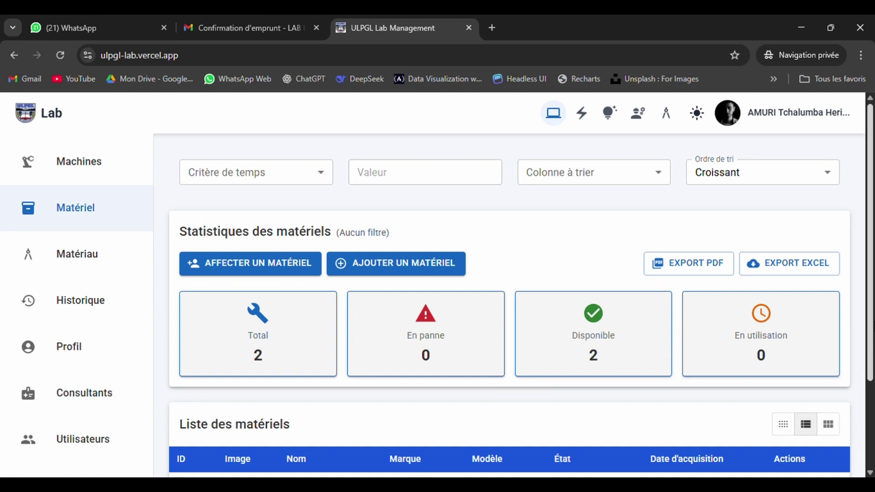
scroll(871, 323, down, 3)
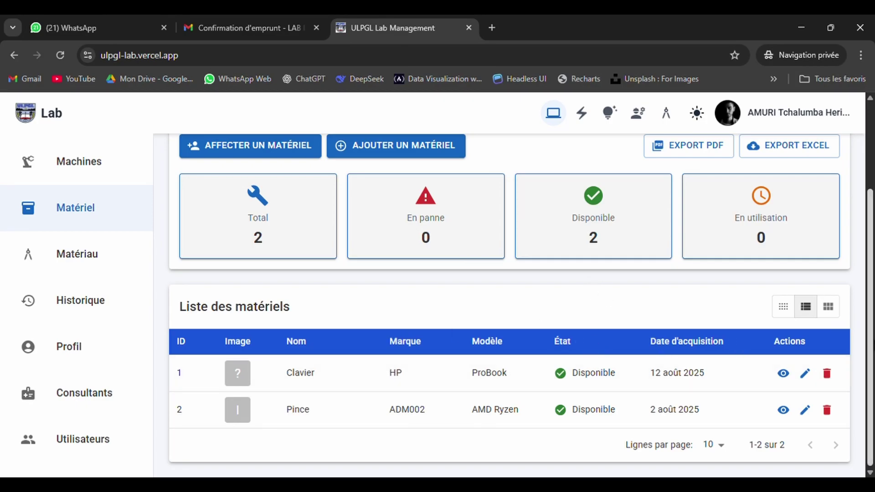
scroll(651, 186, up, 3)
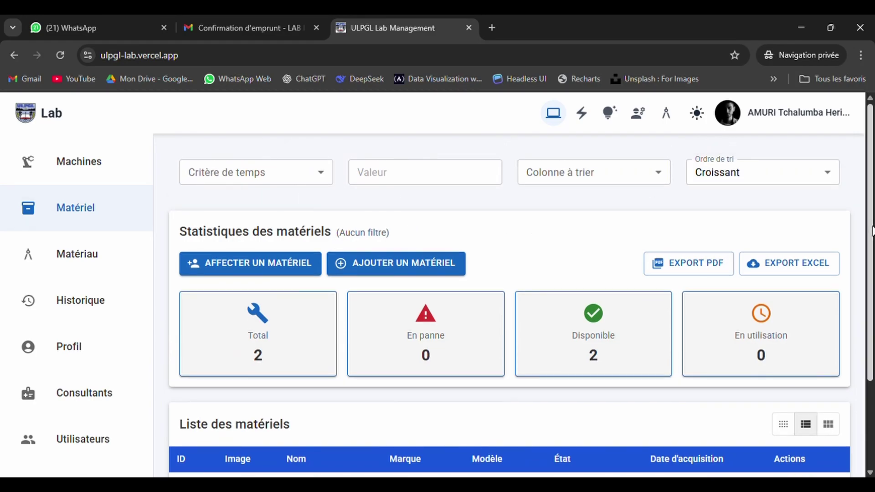
scroll(514, 292, down, 3)
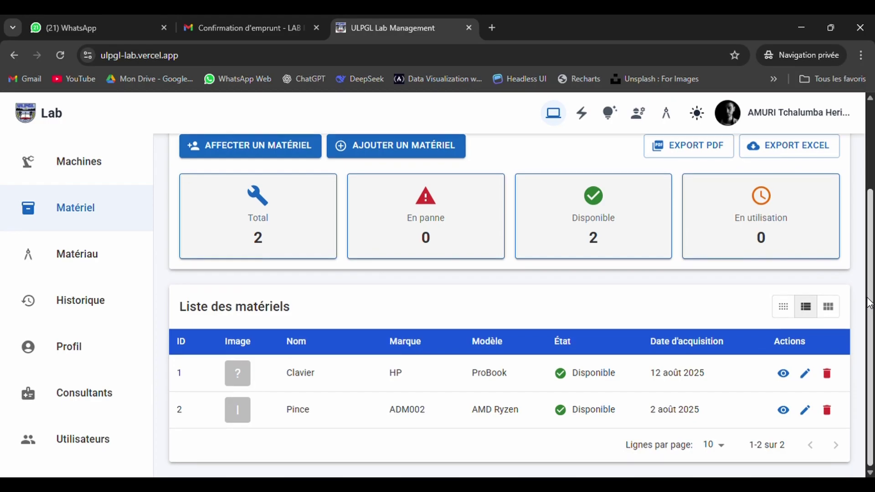
drag(869, 309, 861, 180)
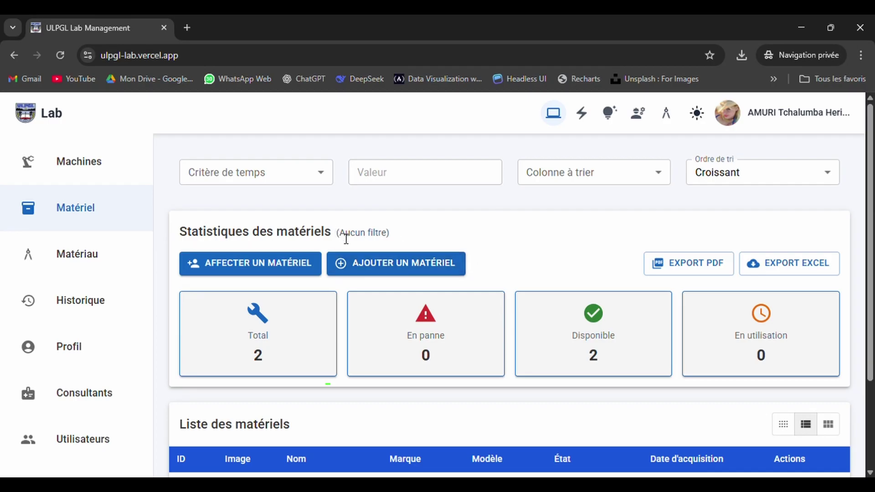
Step: Start a new equipment entry named Souris with the description "Pour le poste de travail N°O3."
click(417, 268)
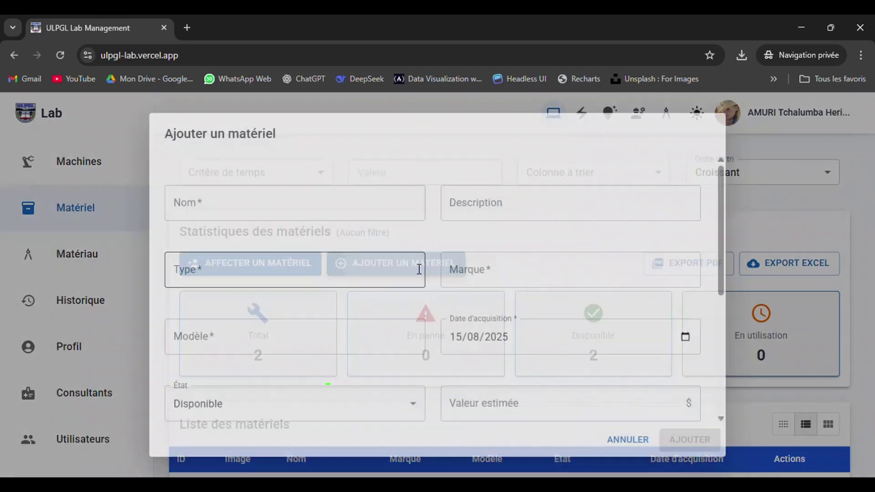
click(299, 206)
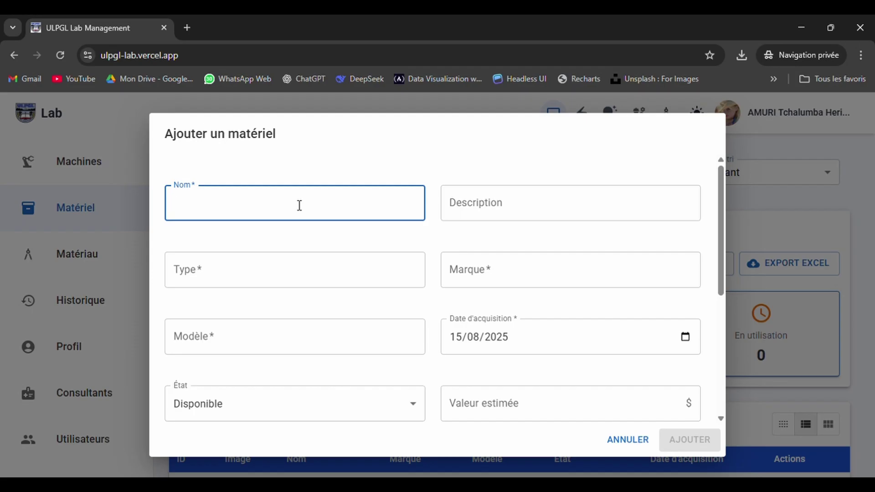
text(Souris)
click(489, 217)
text(Po)
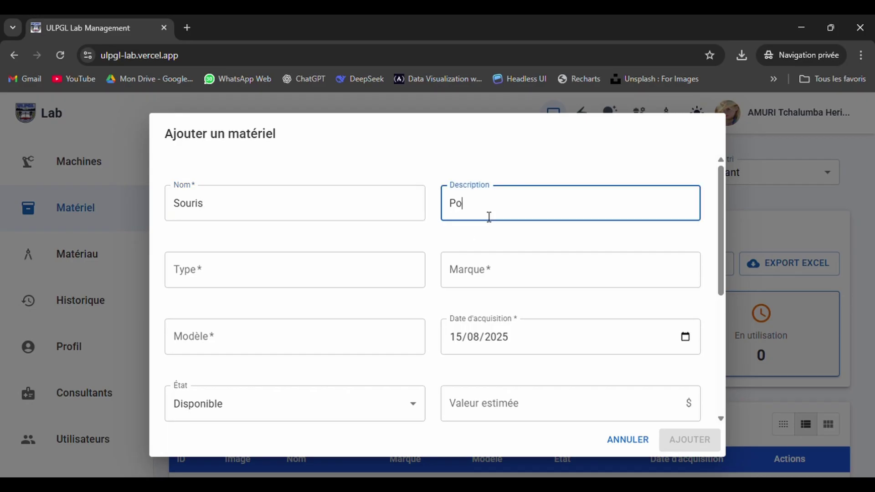
text(ur le poste de trava)
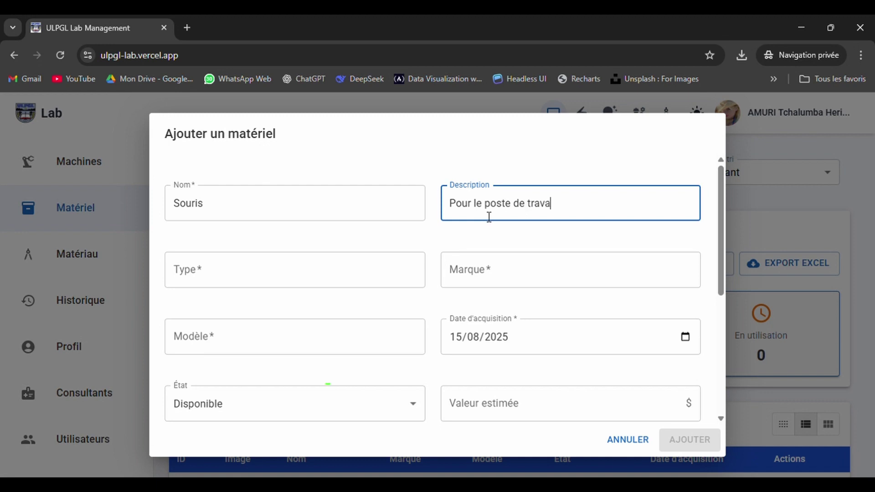
text(il N)
text(4)
text(03.)
Step: Fill in the new equipment's type as "Electronque.", brand as HP and model as ProBook
click(361, 271)
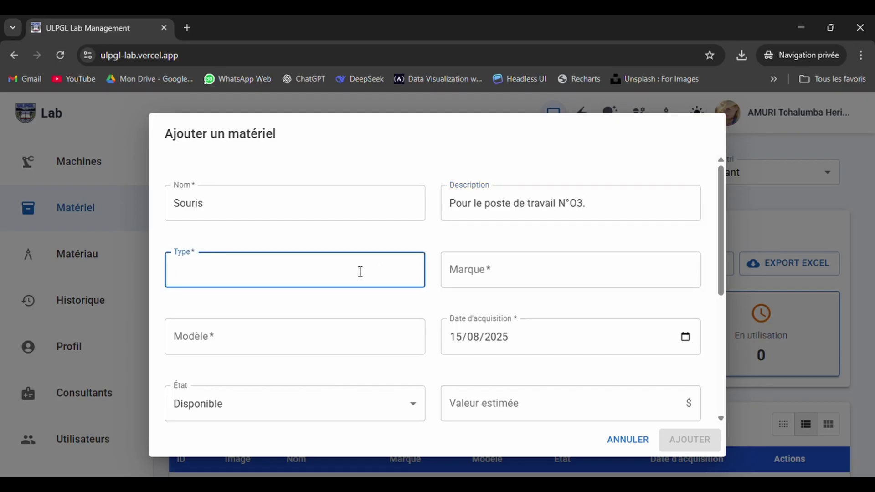
text(Electronqiue)
key(BackSpace)
text(ue.)
click(480, 276)
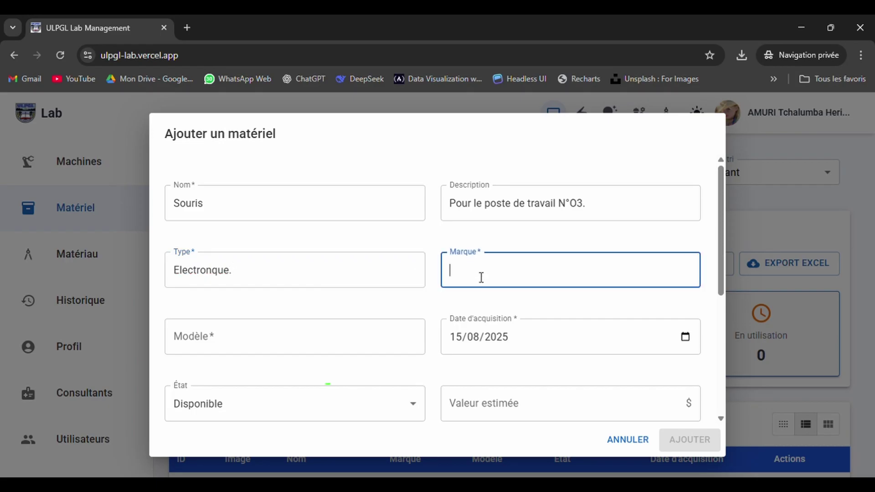
text(HP)
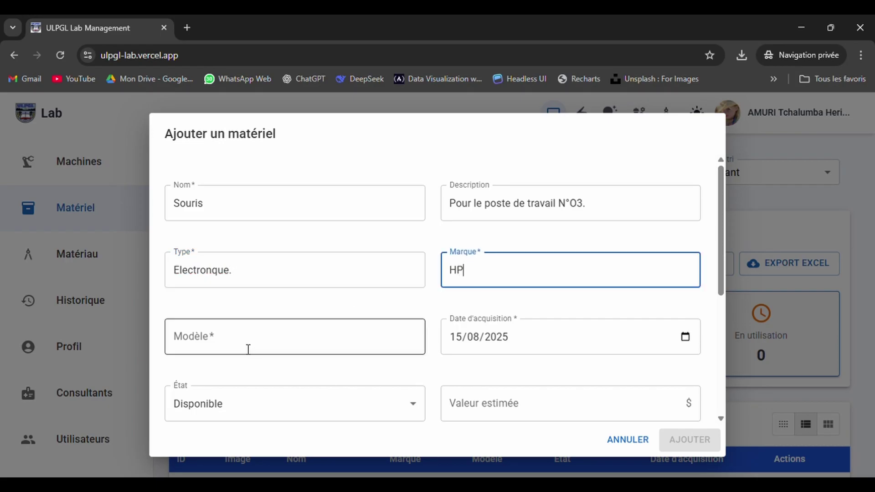
click(248, 348)
text(Pro)
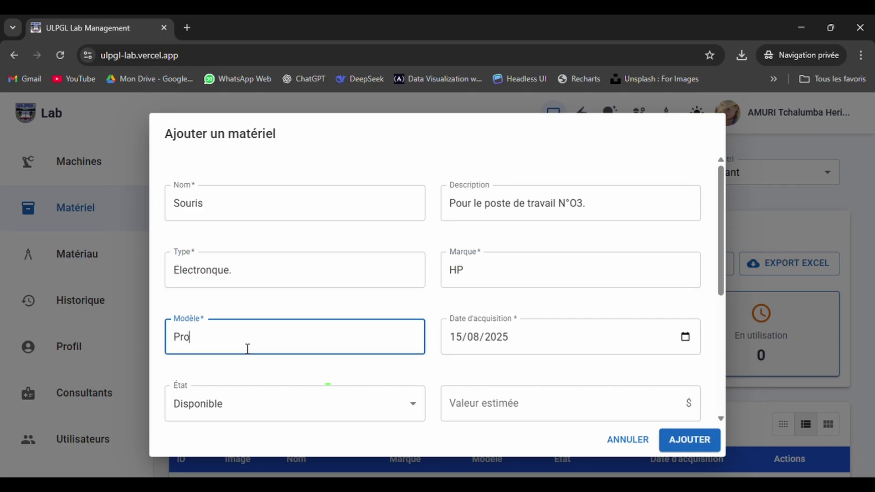
text(Book)
Step: Set the equipment's estimated value to 10 $ and its location to "Sur le poste de travail N°03."
drag(720, 248, 723, 304)
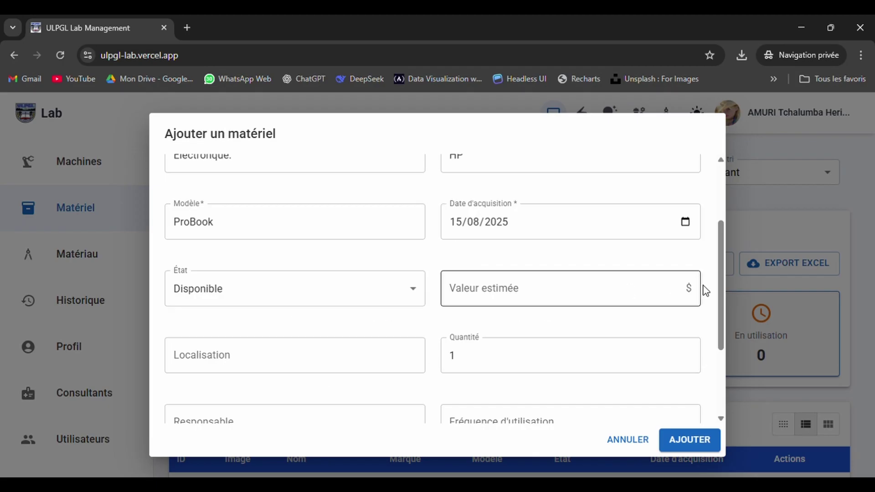
drag(721, 287, 728, 335)
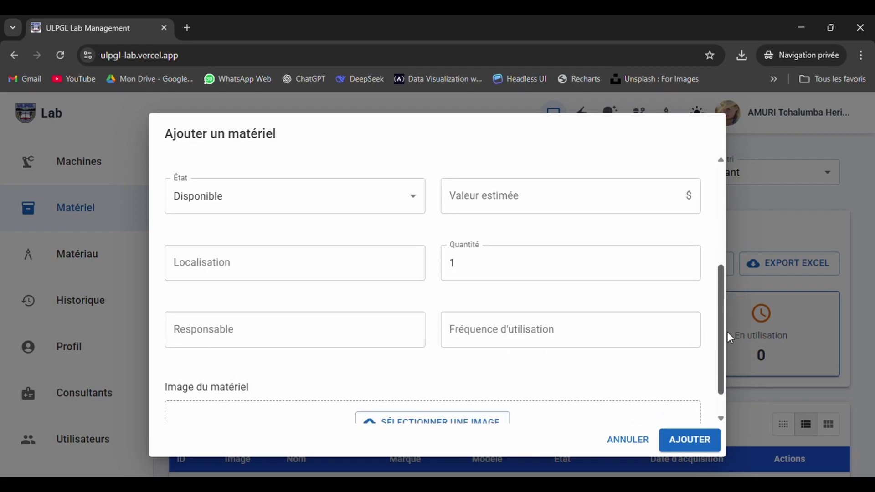
click(524, 201)
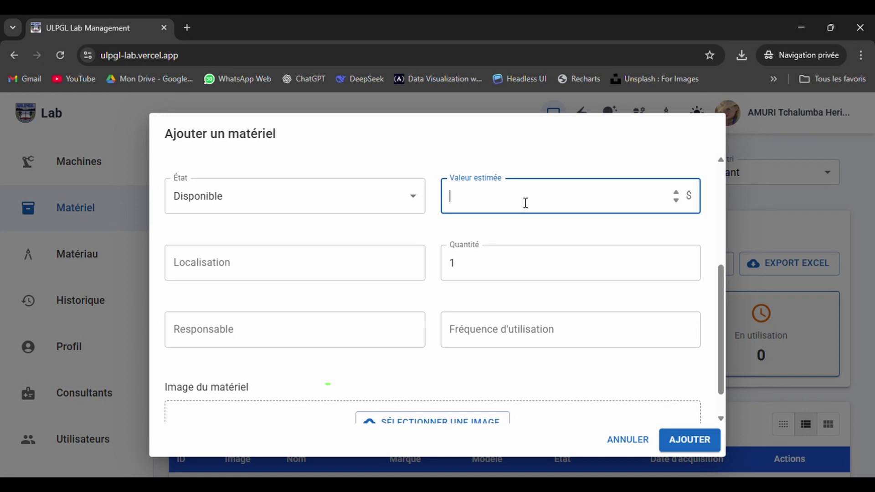
text(10)
click(258, 279)
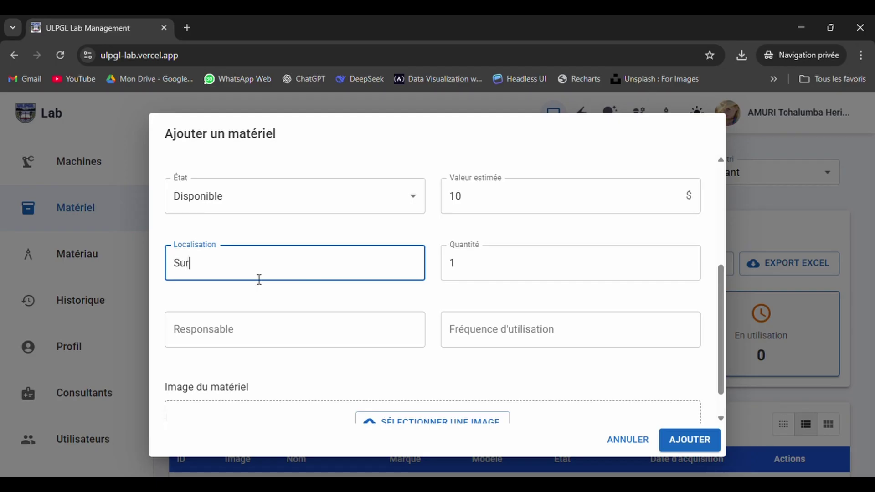
text(Sur le poste de trav)
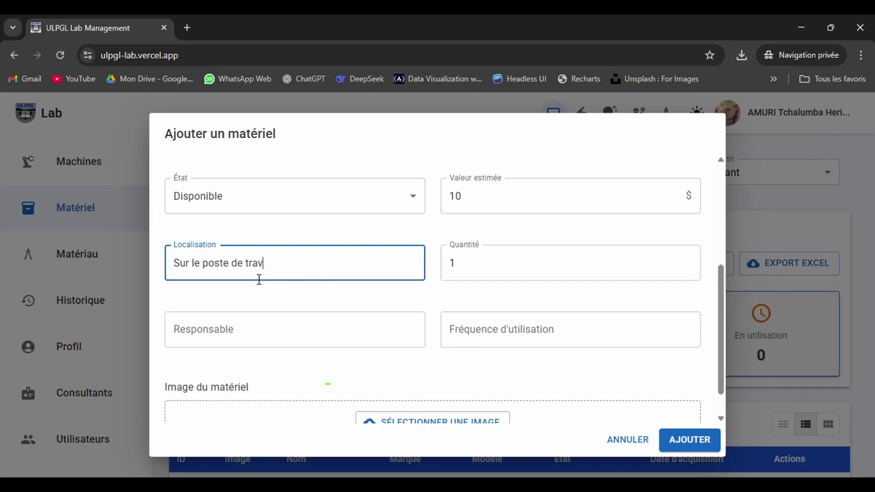
text(ail N°03.)
Step: Enter Laborantin as the person responsible for the equipment, leaving the usage frequency empty
drag(721, 309, 728, 332)
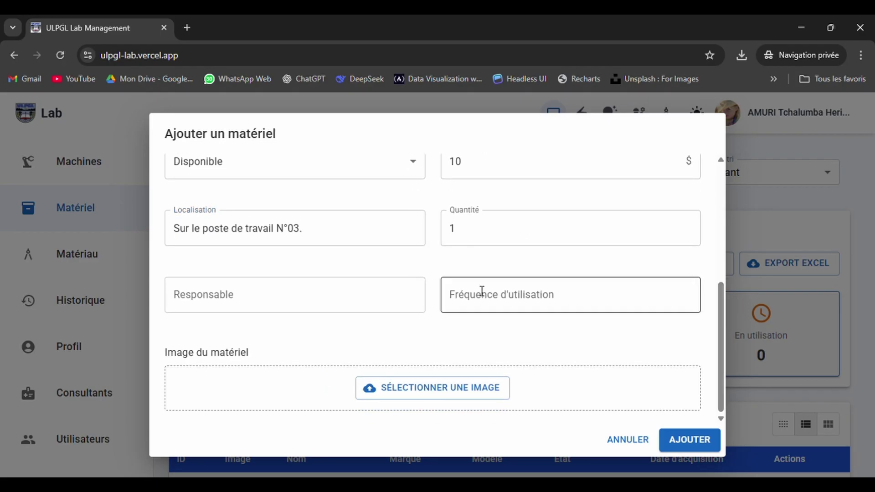
click(371, 307)
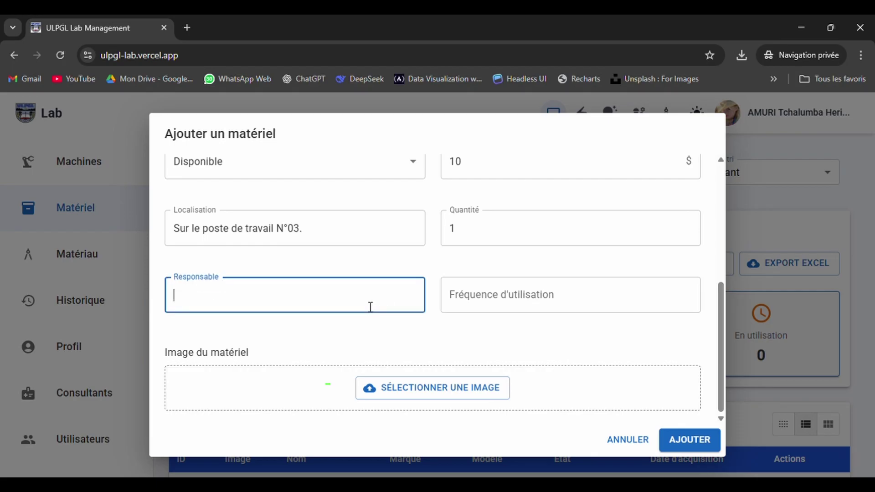
text(Laborantin)
click(494, 305)
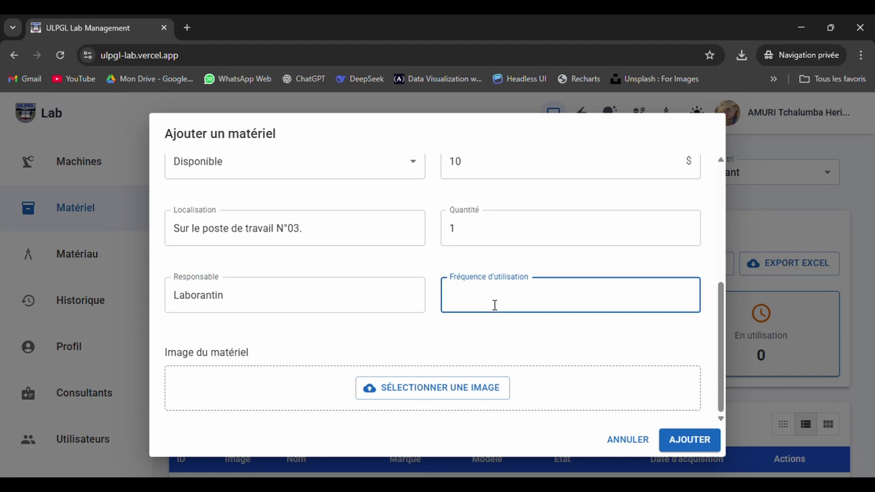
Step: Attach the image bg-universite.jpg to the equipment entry and add it to the inventory
click(424, 390)
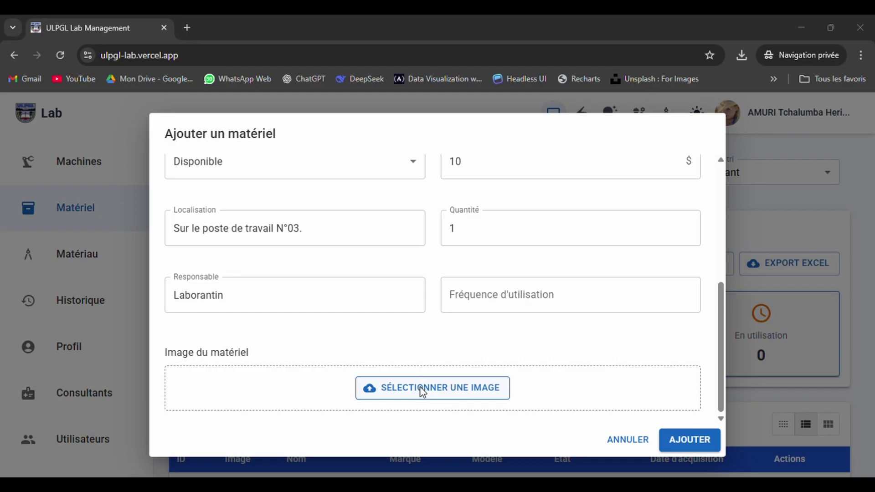
double_click(220, 224)
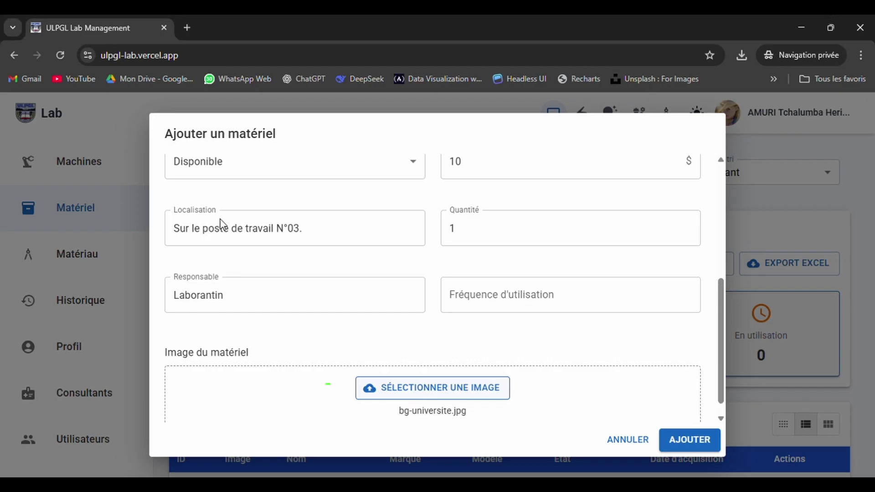
drag(720, 307, 736, 418)
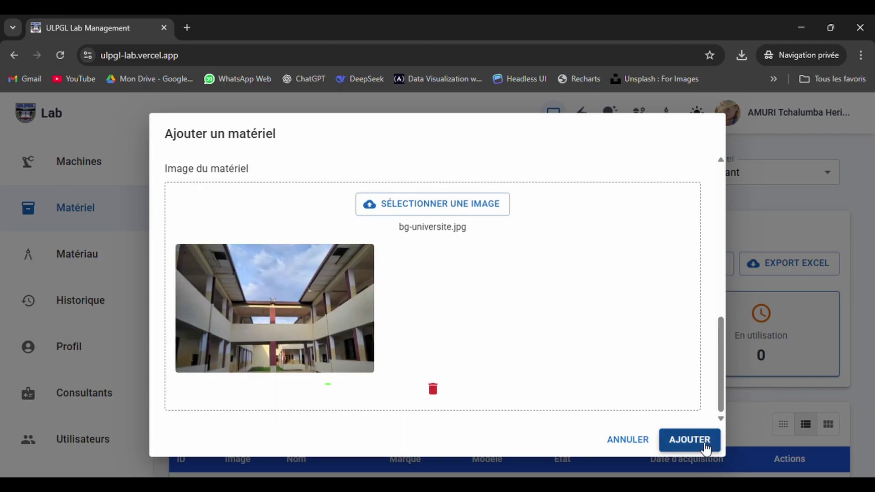
click(689, 440)
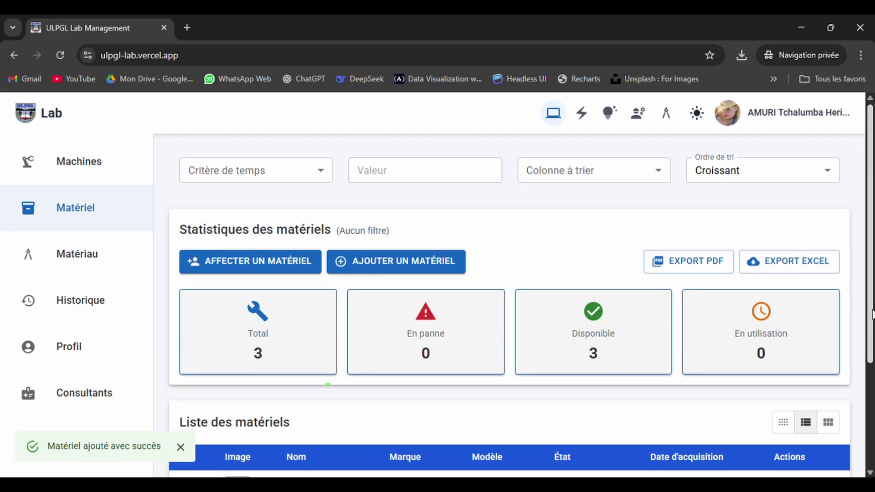
scroll(701, 444, down, 3)
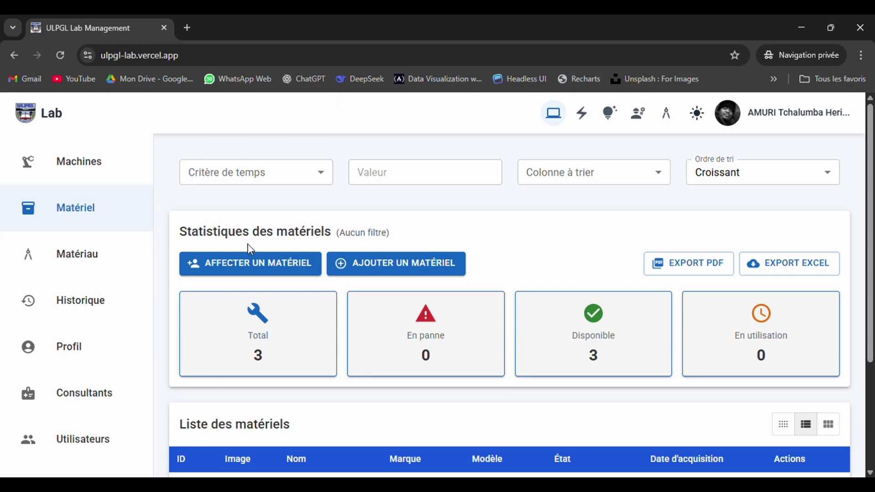
Step: Open the equipment assignment form and look through its Consultant and Machine types before returning to Utilisateur
click(255, 266)
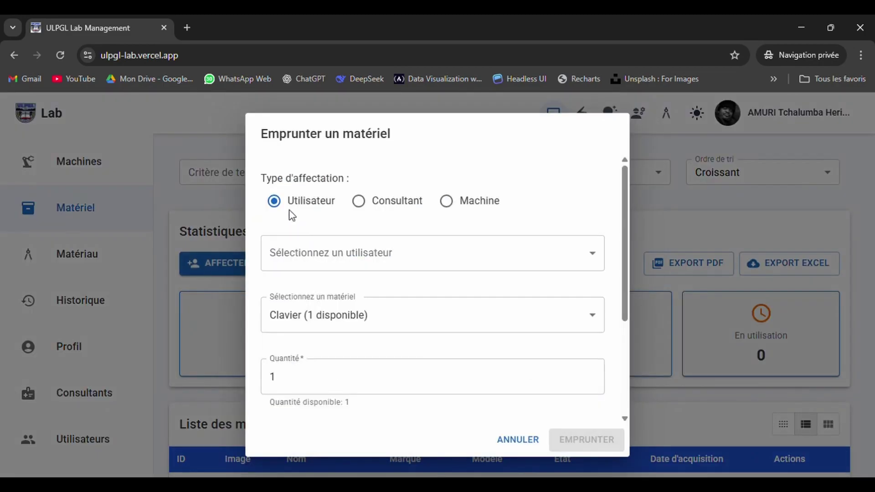
click(370, 208)
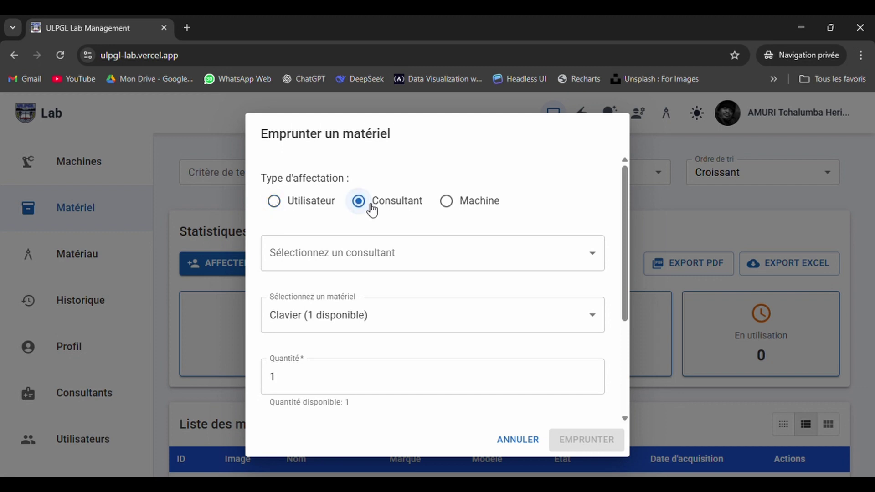
click(454, 207)
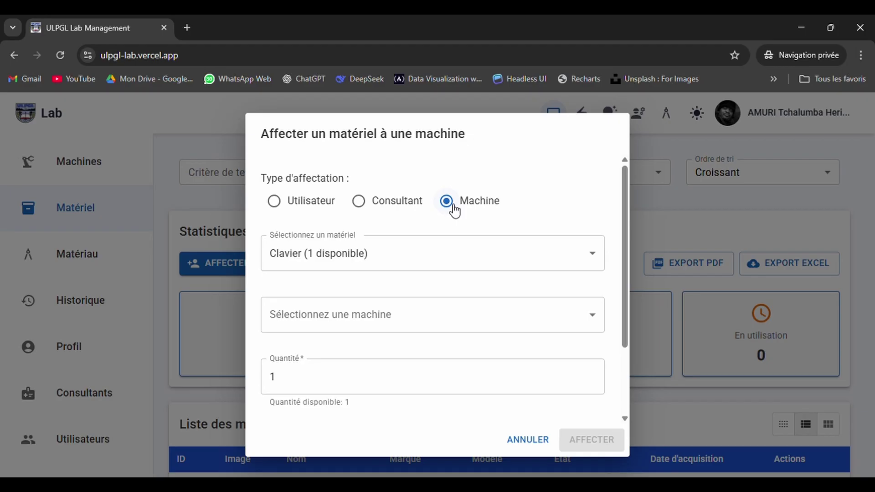
click(275, 201)
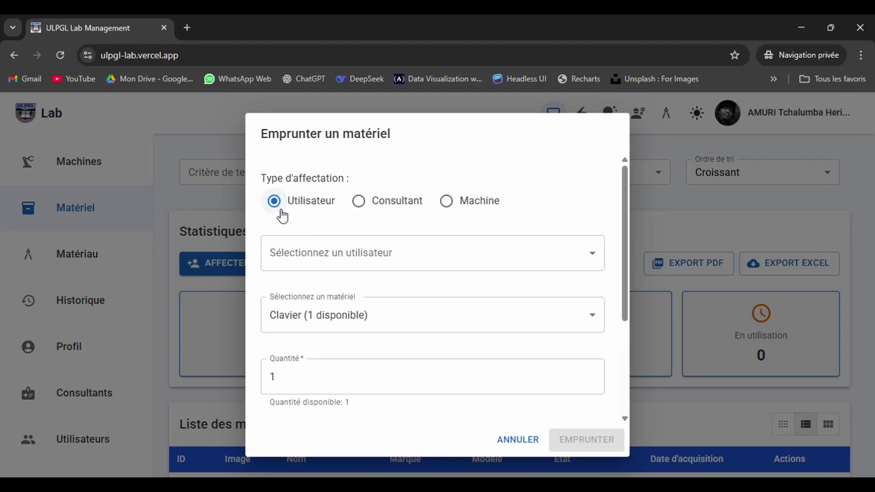
Step: Choose the first listed user as the borrower and Pince as the equipment to lend
click(389, 256)
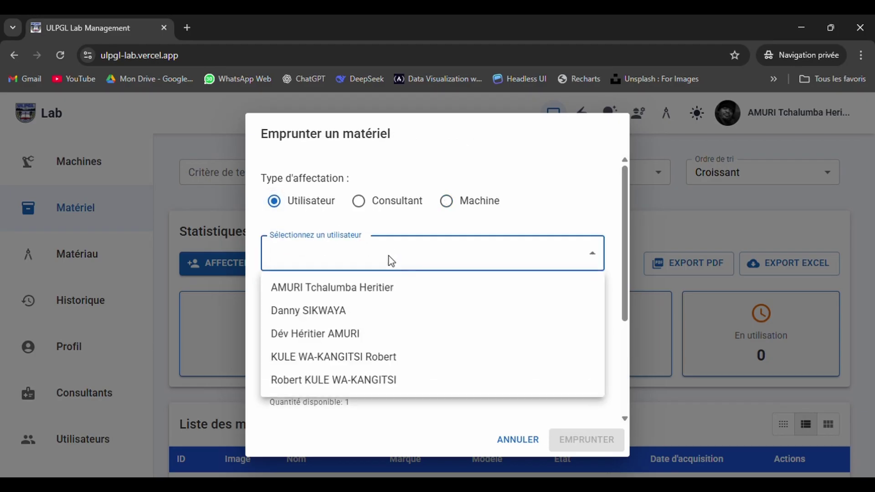
click(380, 293)
click(416, 323)
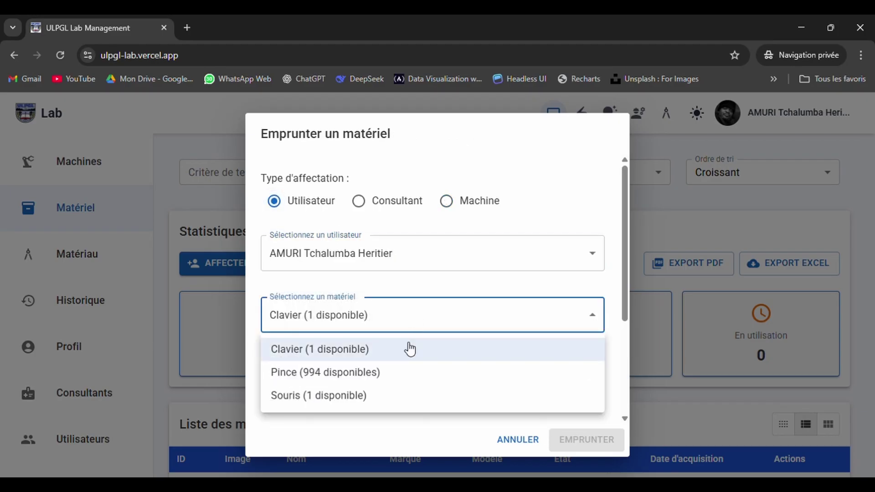
click(397, 373)
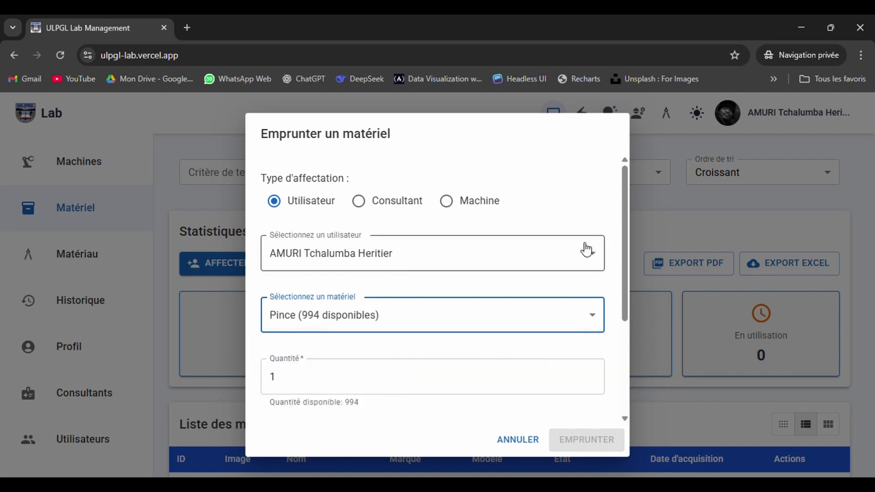
Step: Examine the quantity, expected return date and loan reason fields for the user type, and the form for the Consultant type
drag(625, 251, 623, 368)
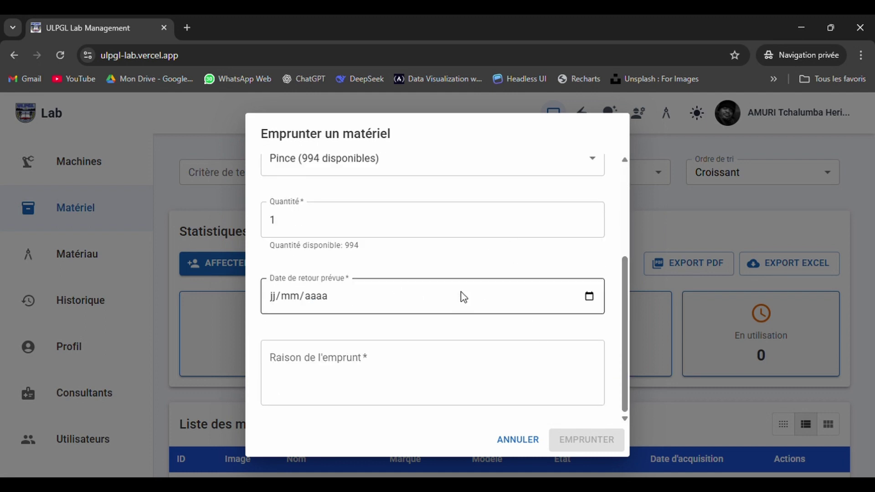
click(332, 368)
text(h)
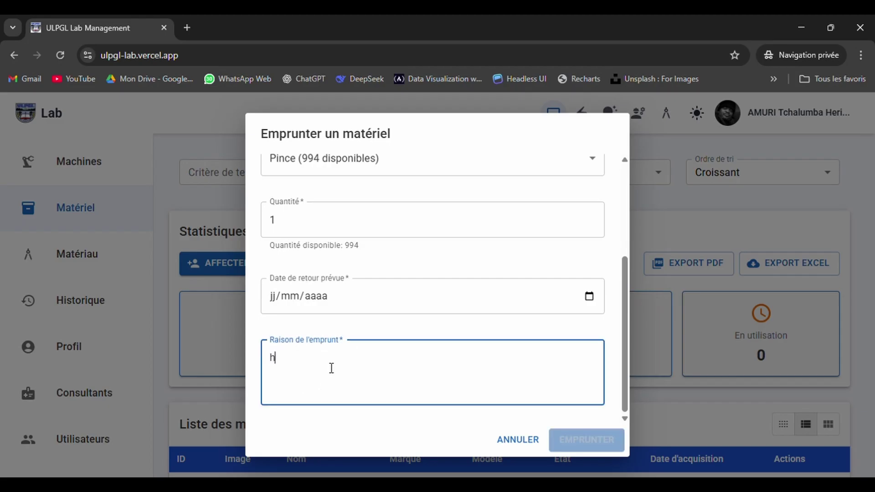
key(BackSpace)
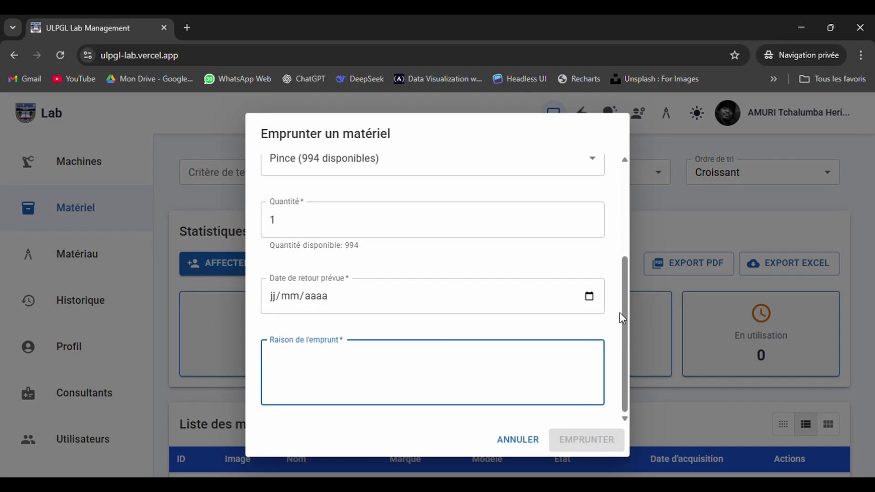
drag(627, 312, 628, 182)
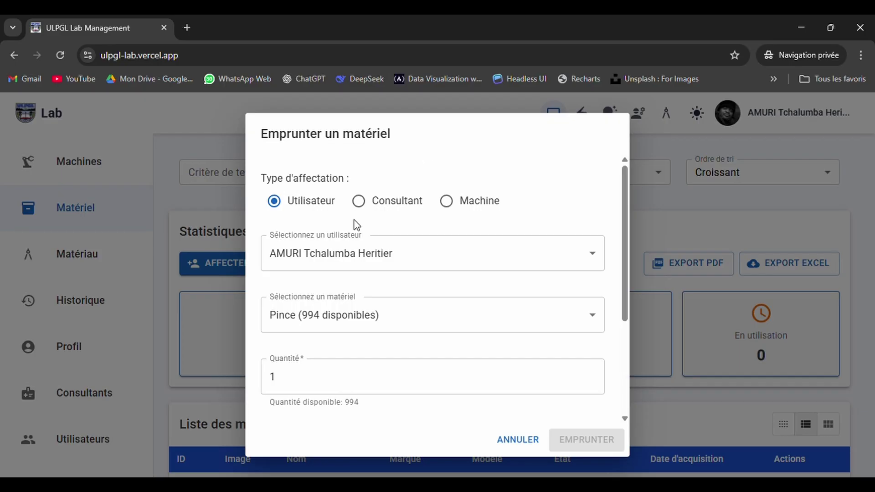
click(360, 204)
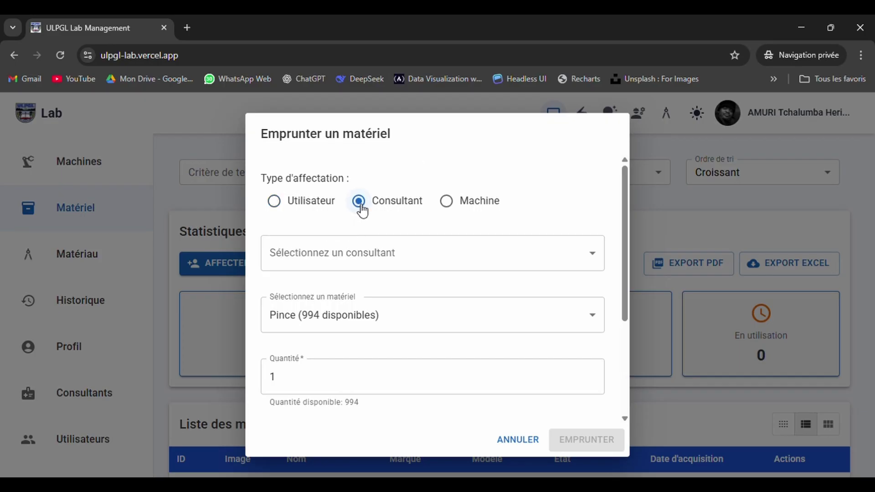
drag(625, 281, 641, 180)
Step: Set the assignment type to Machine, with Souris as the equipment and Poste 03 (Hybride Hybride) as the machine
click(451, 205)
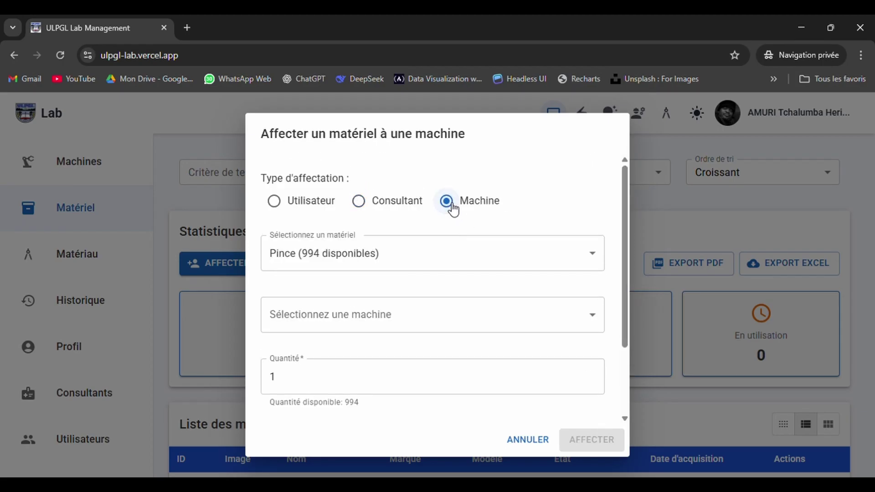
click(591, 256)
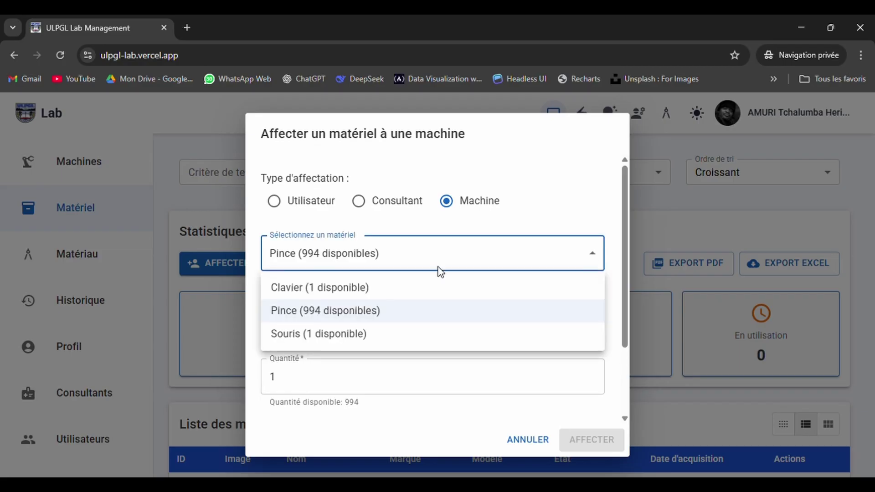
click(333, 340)
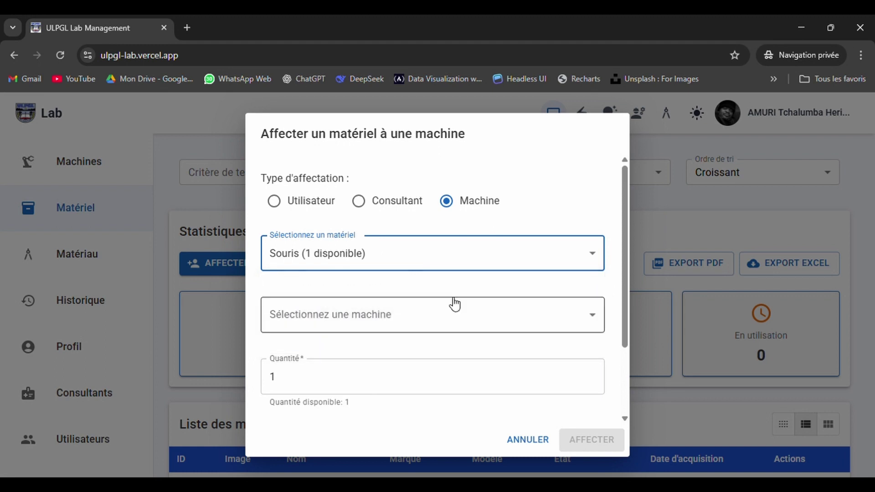
click(590, 316)
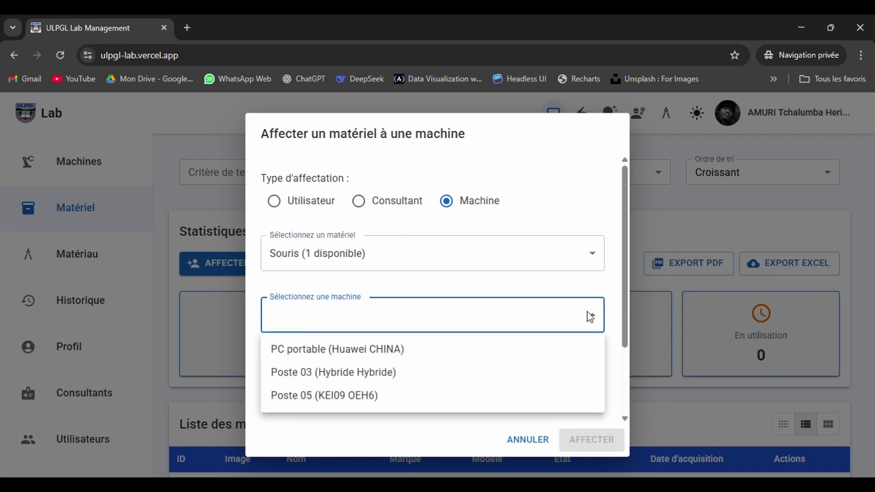
click(378, 377)
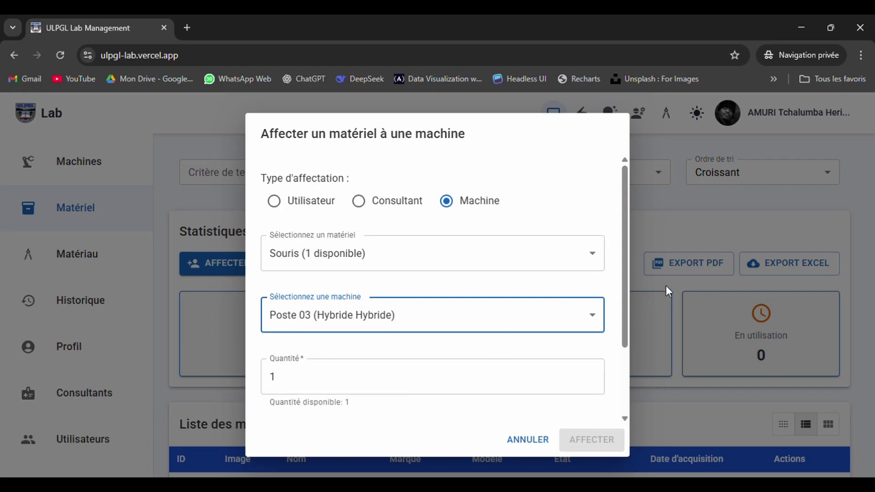
Step: Enter the assignment reason "Un élément du poste de travail N°03." and assign the equipment to the machine
drag(622, 308, 636, 420)
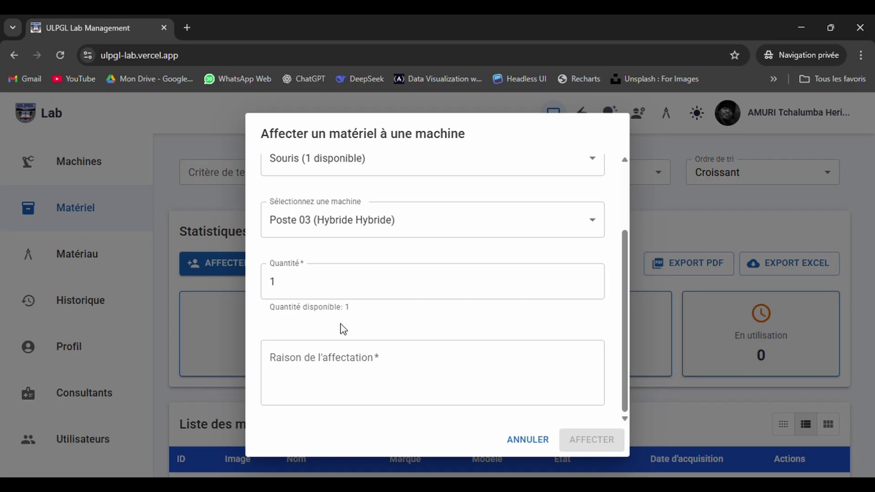
click(377, 367)
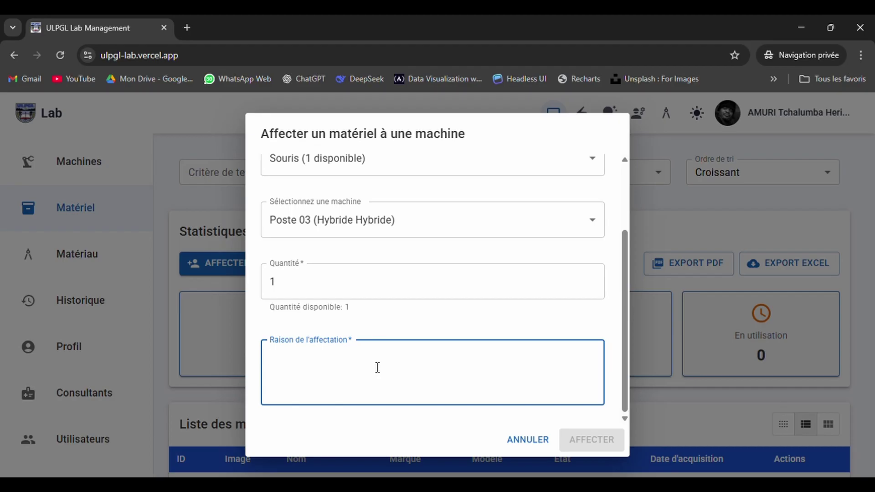
text(Un éle)
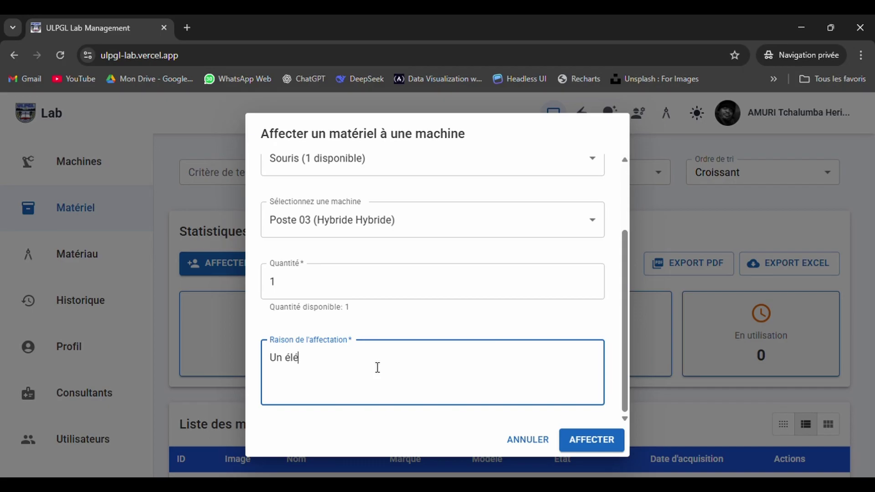
key(BackSpace)
text(ément du poste de)
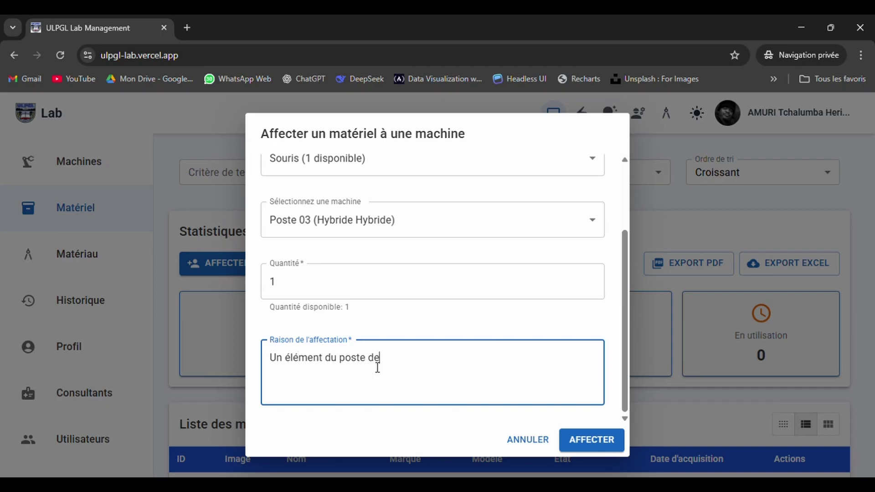
text( travail N0)
key(BackSpace)
text(°03.)
click(606, 448)
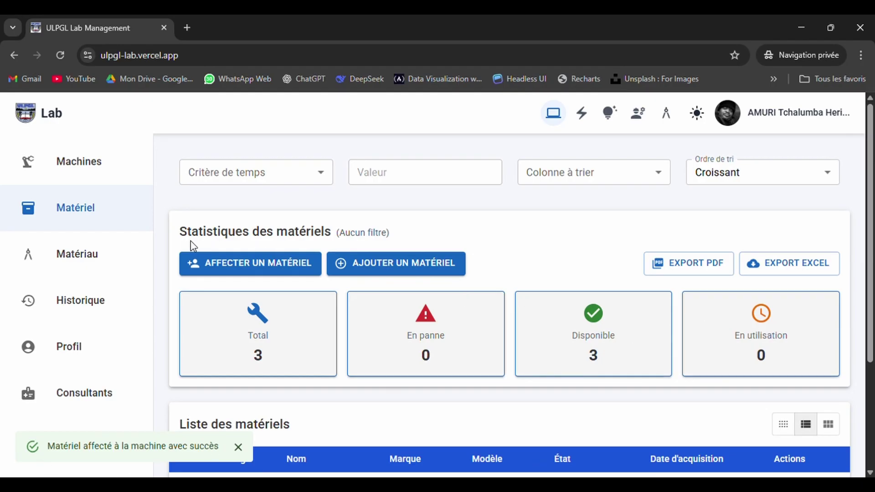
Step: Examine the details of machine Poste 03 in the machines list, down to its assigned equipment
click(84, 169)
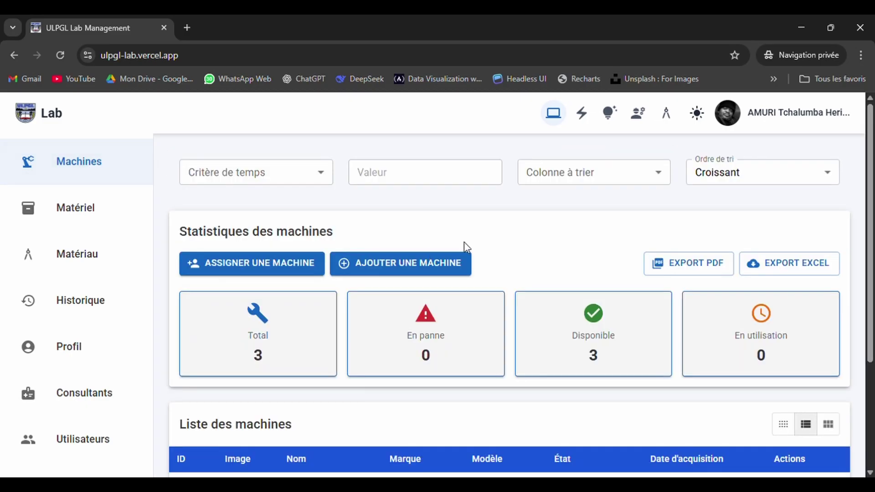
scroll(871, 226, down, 4)
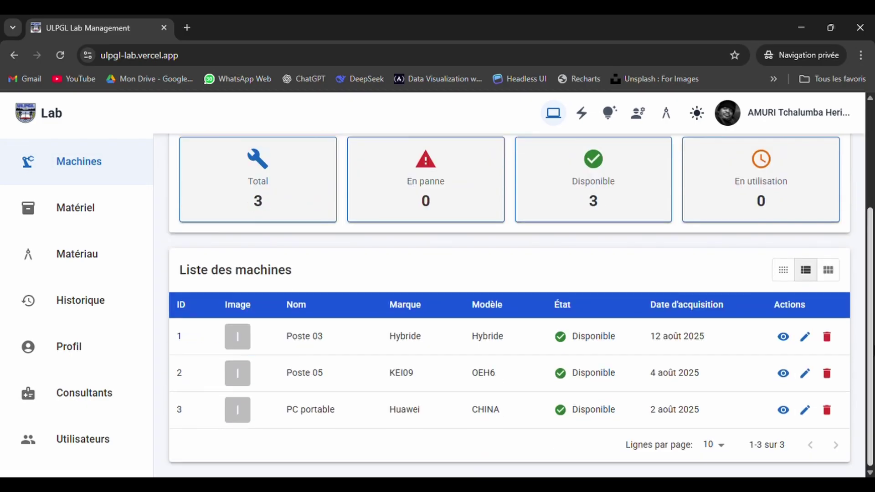
click(786, 337)
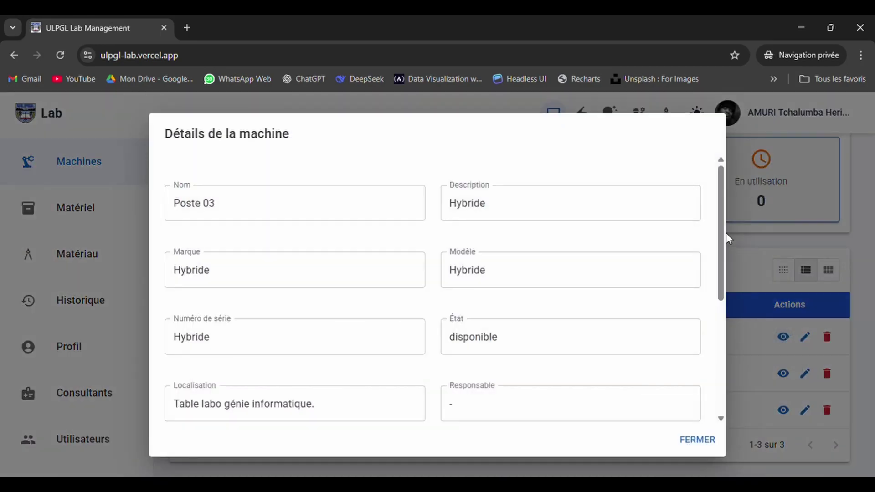
drag(726, 234, 728, 359)
click(729, 440)
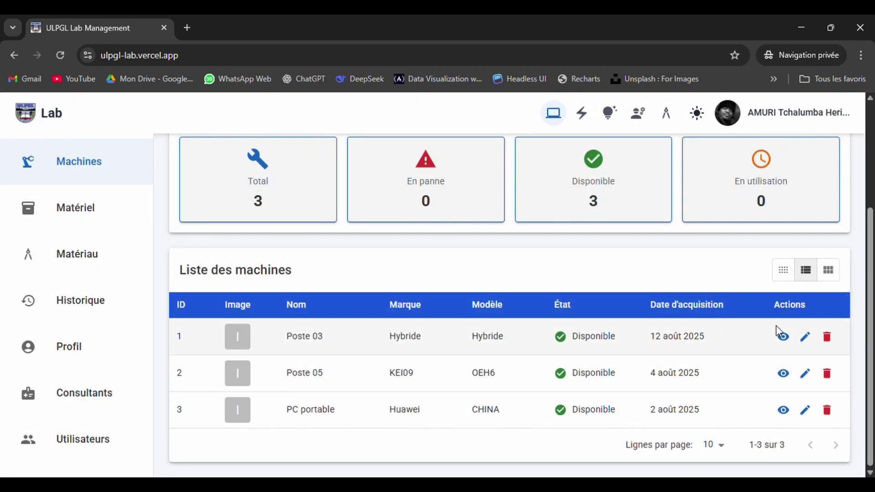
click(787, 336)
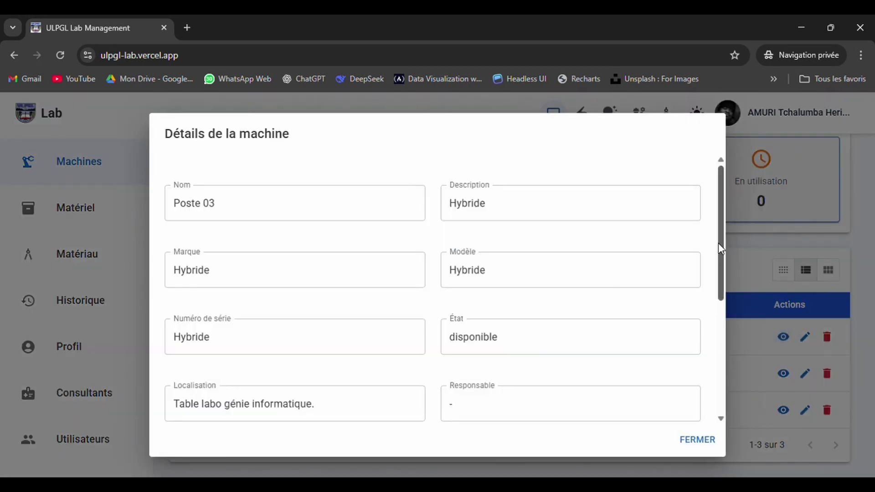
drag(718, 243, 716, 382)
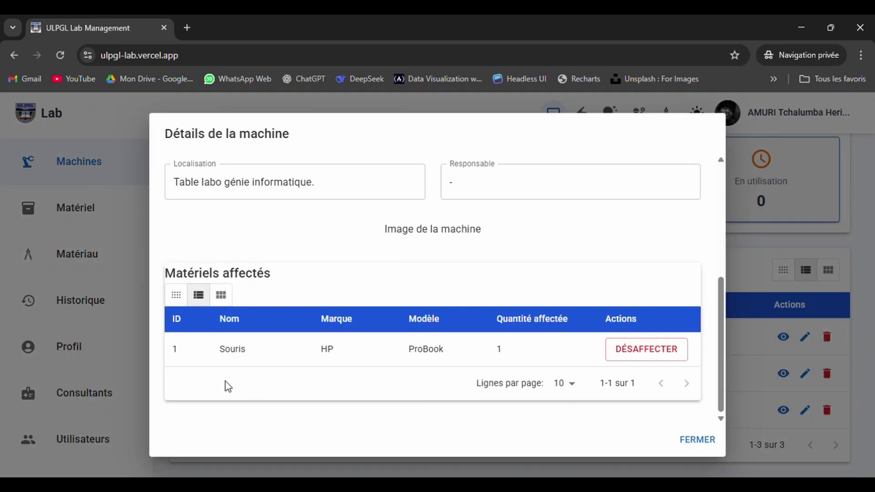